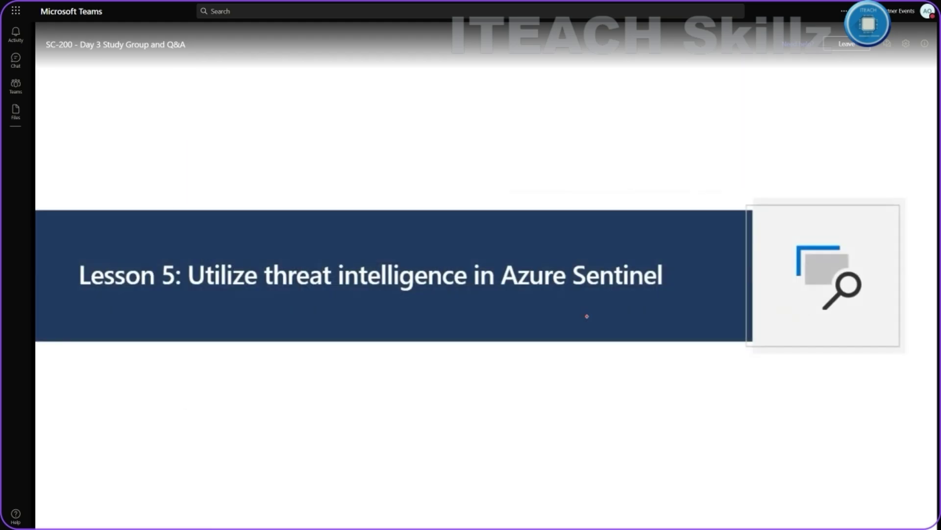
- Open the Windows Start menu over the shared Sentinel lesson slide in Teams
key("super")
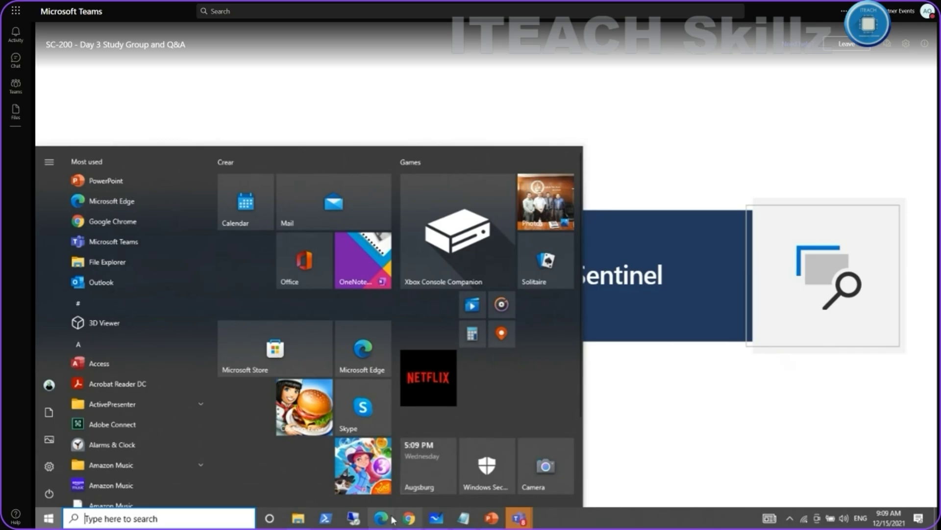
- In the Azure portal, open the sc200sentinelDec21 workspace's Watchlist page (0 watchlists)
left_click(392, 519)
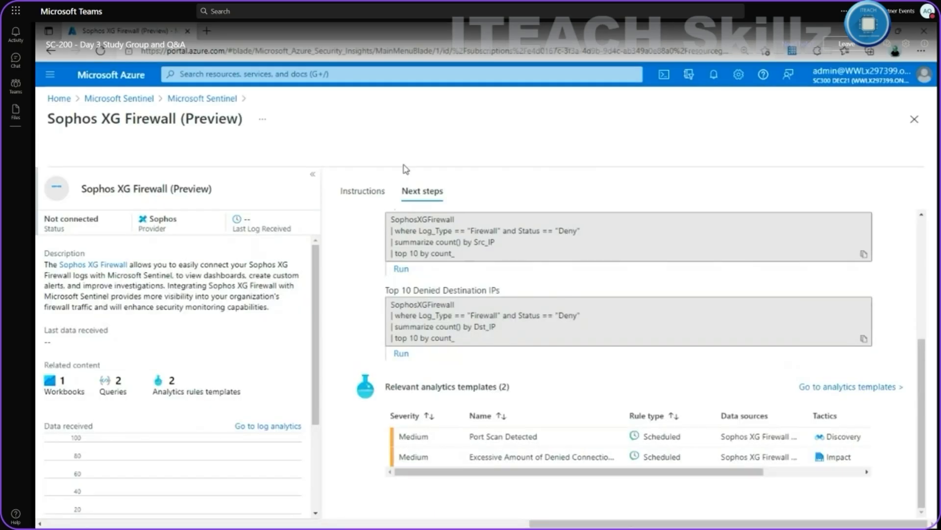
left_click(203, 98)
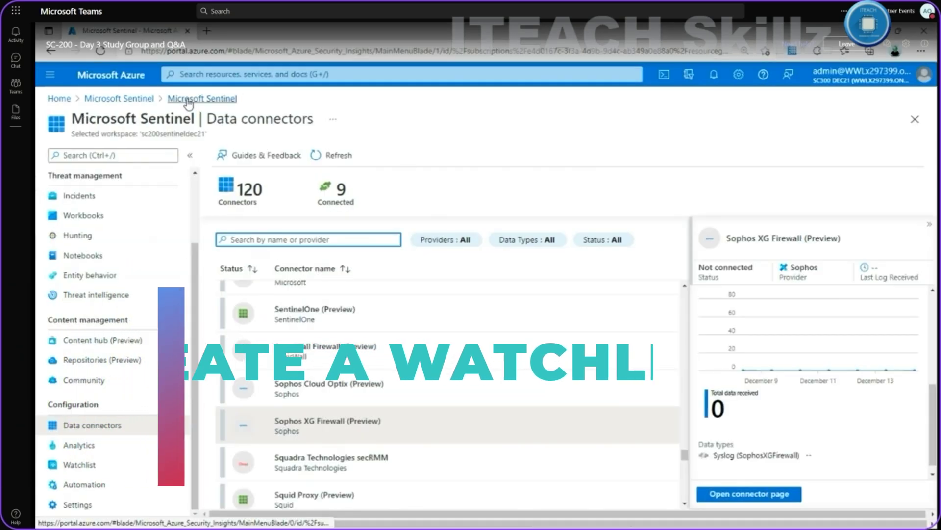
left_click(77, 464)
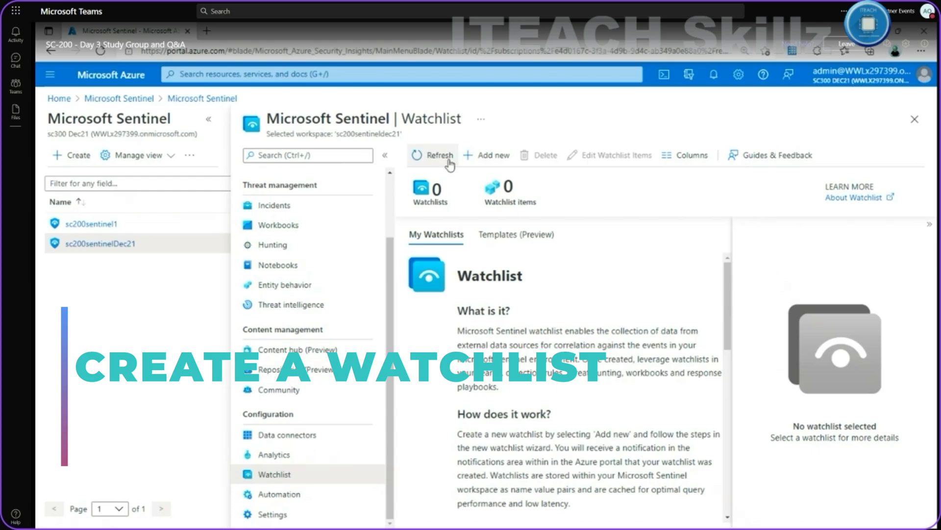
- Start a new watchlist and visit its name, description and alias fields without filling them
left_click(492, 156)
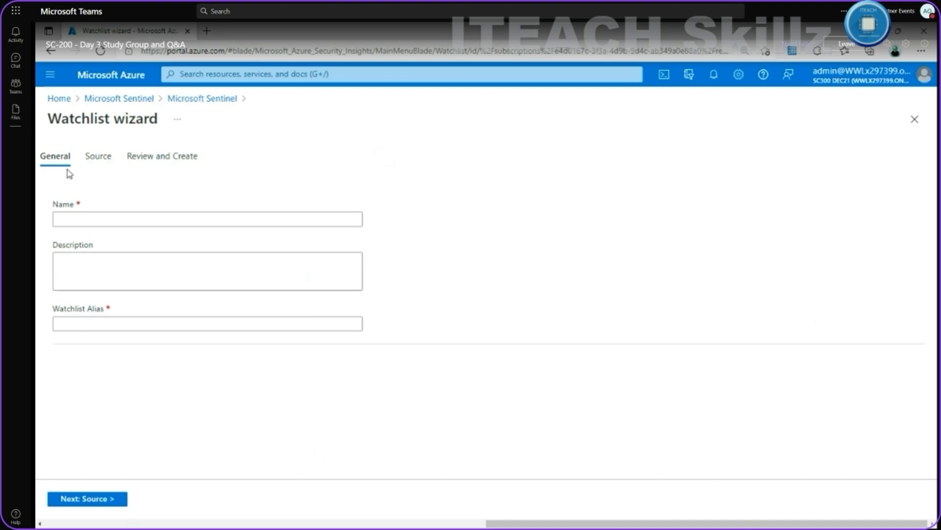
left_click(115, 221)
left_click(494, 257)
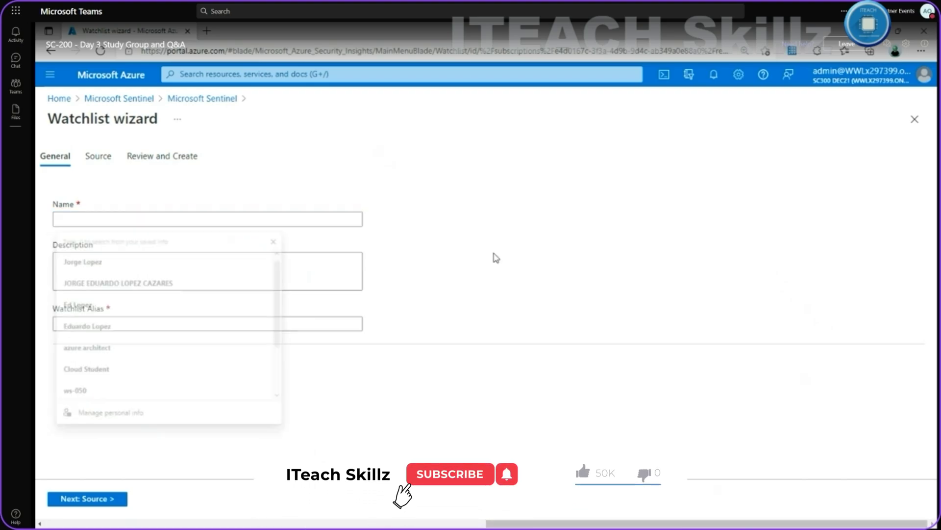
left_click(146, 281)
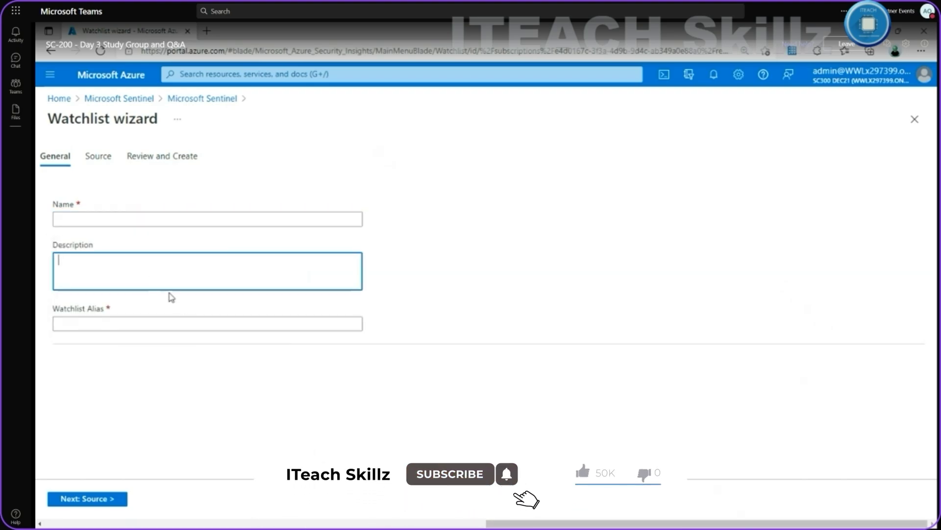
left_click(119, 322)
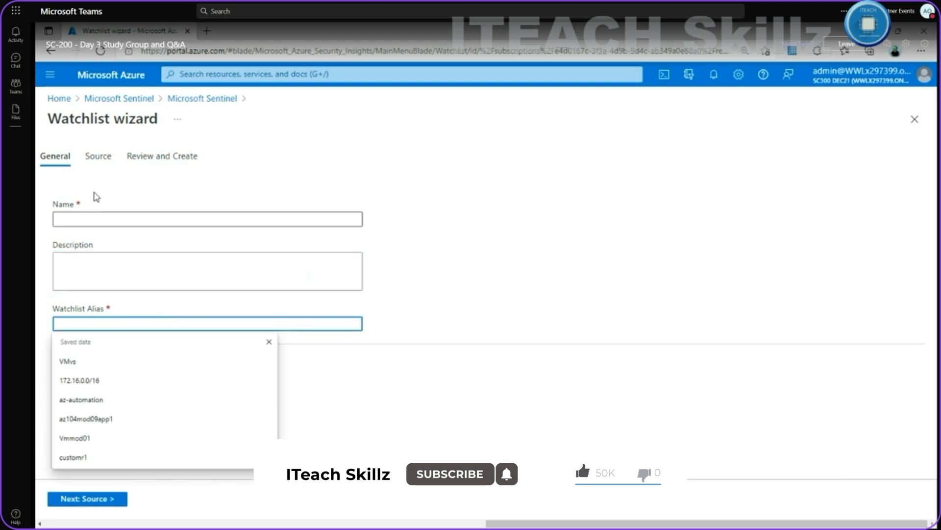
- Keep 'CSV file with a header' as source, skip the file upload, and go to Review and Create
left_click(99, 157)
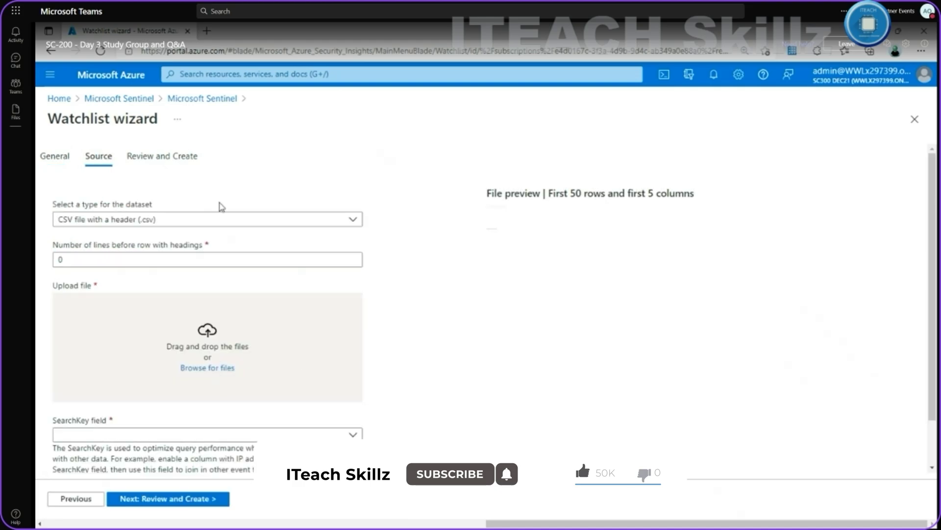
left_click(205, 221)
left_click(225, 214)
scroll(189, 274, "down", 1)
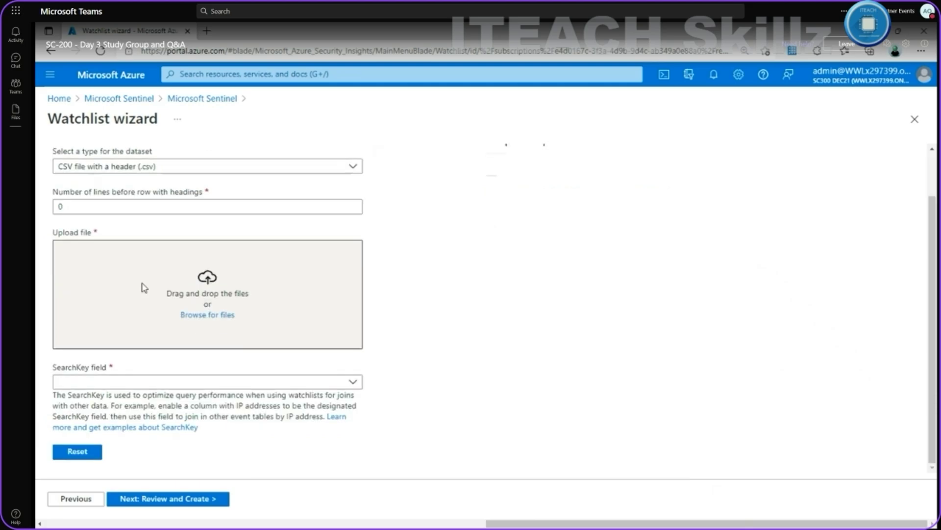
left_click(203, 315)
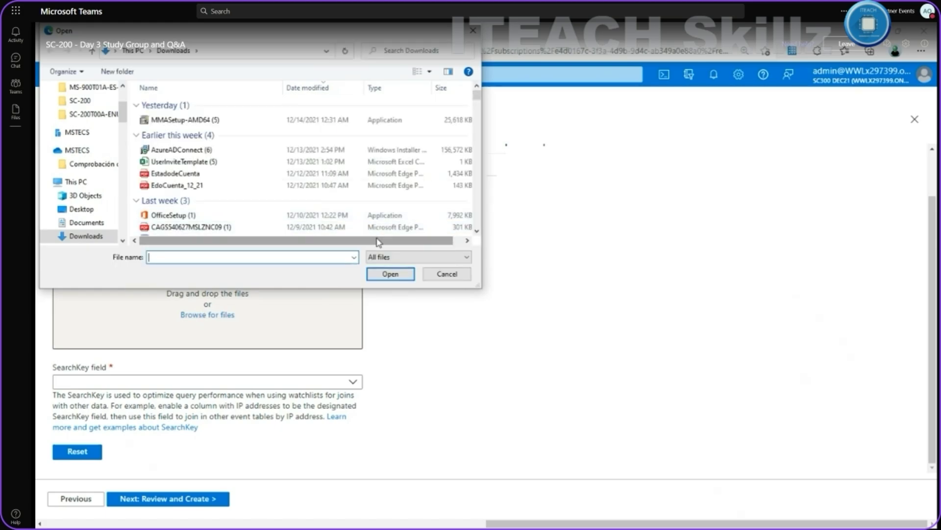
left_click(442, 274)
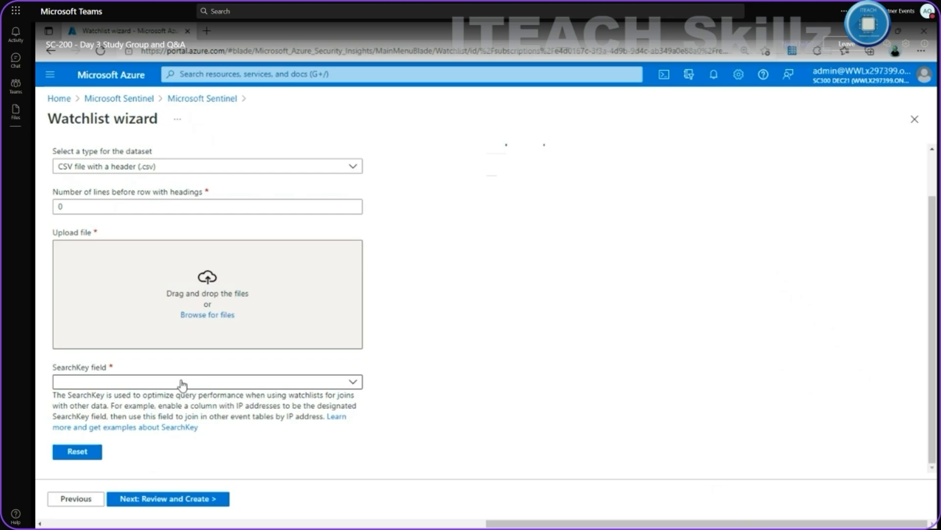
left_click(204, 385)
left_click(441, 435)
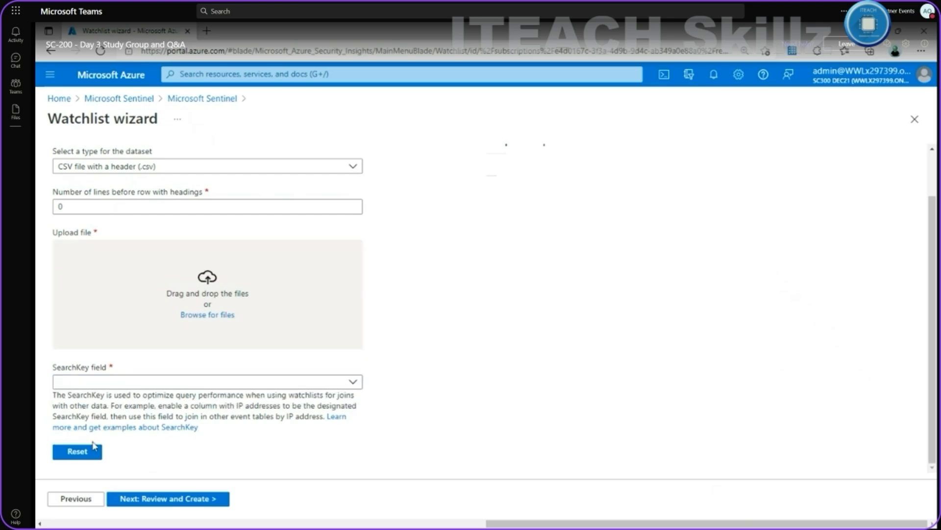
left_click(194, 501)
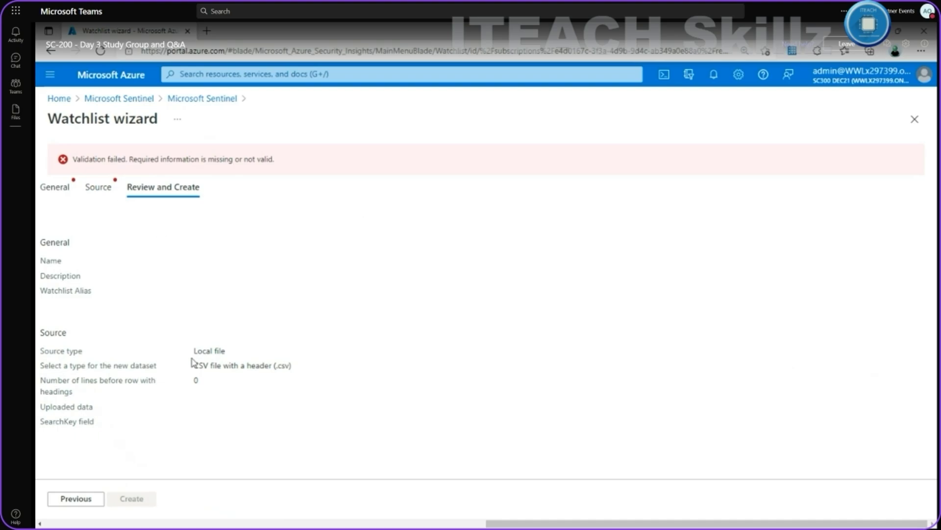
- Close the unfinished watchlist wizard via the Microsoft Sentinel breadcrumb
left_click(201, 99)
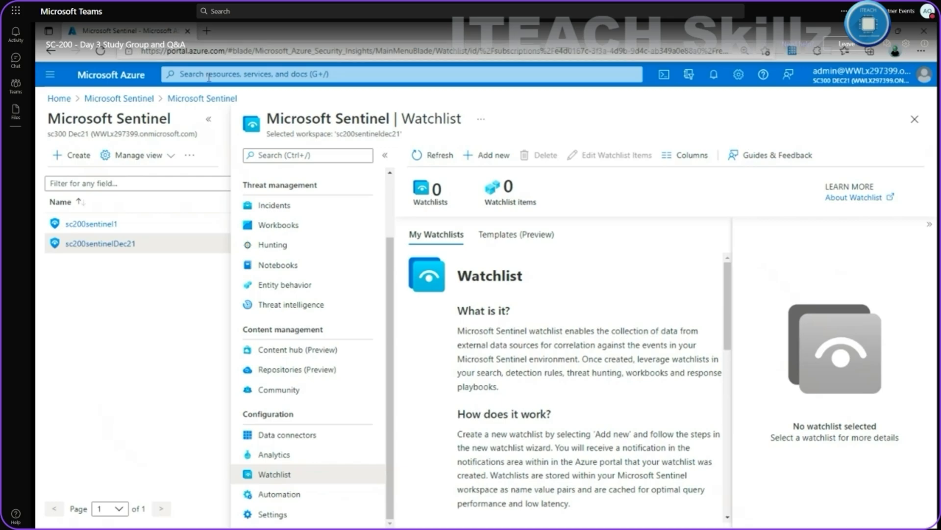
- Switch to the sc200sentinel1 workspace and open its Watchlist page listing HighValueHosts
left_click(200, 98)
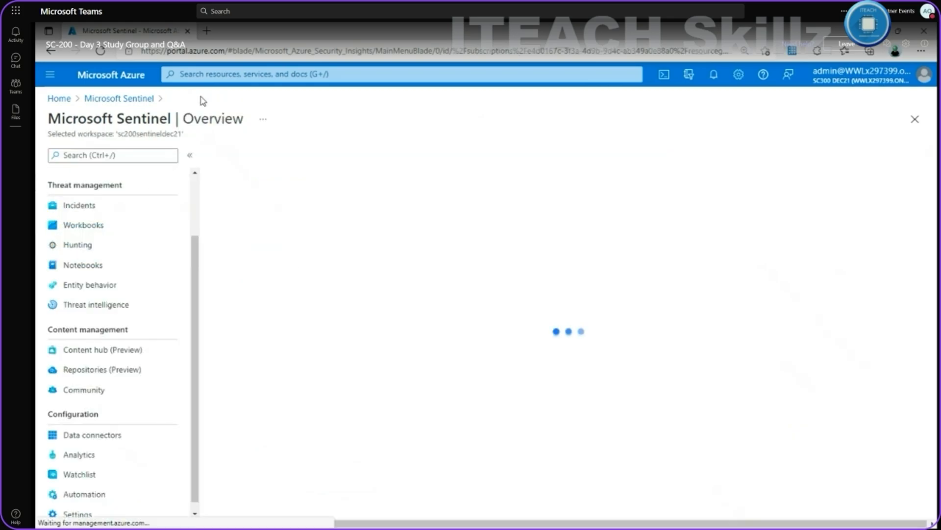
left_click(142, 100)
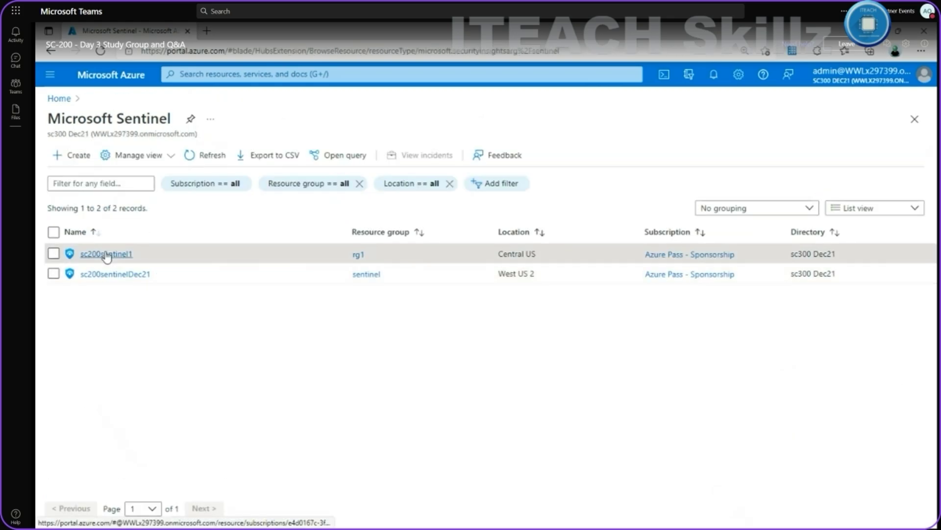
left_click(105, 254)
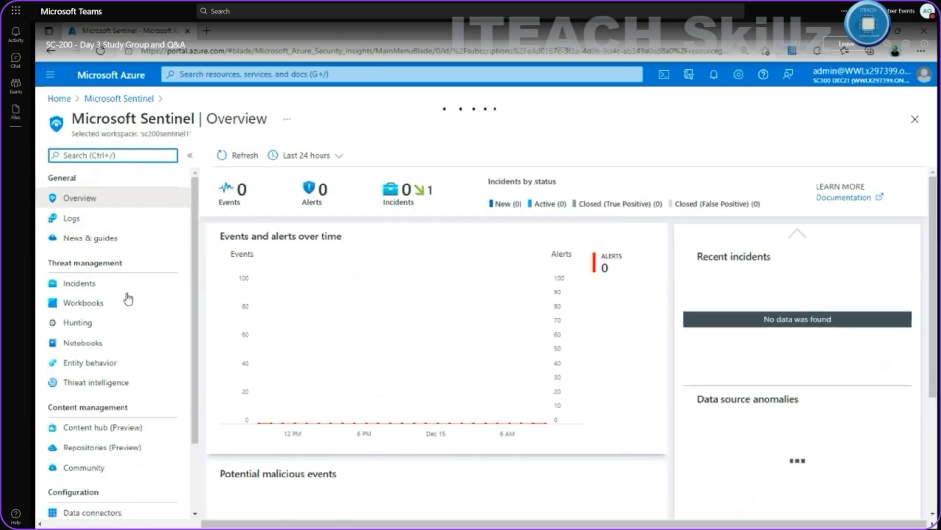
scroll(118, 324, "down", 2)
left_click(108, 464)
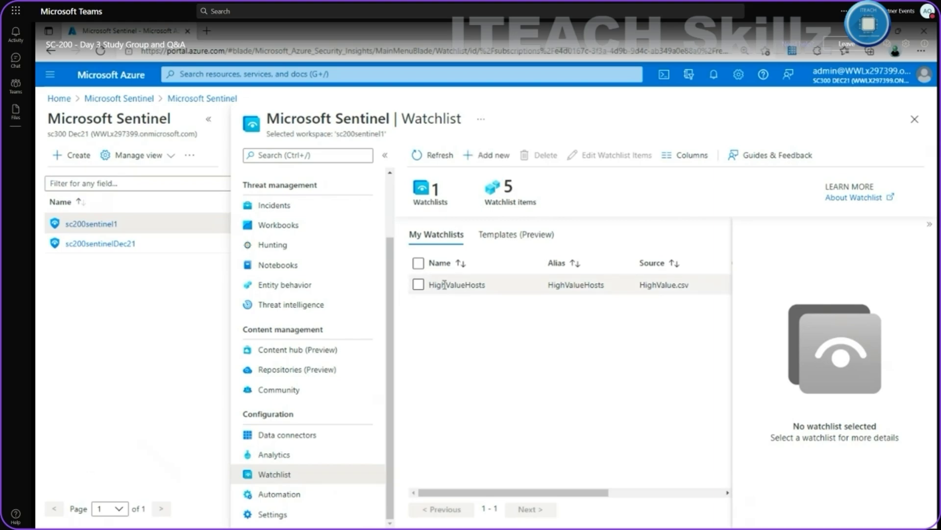
left_click(464, 285)
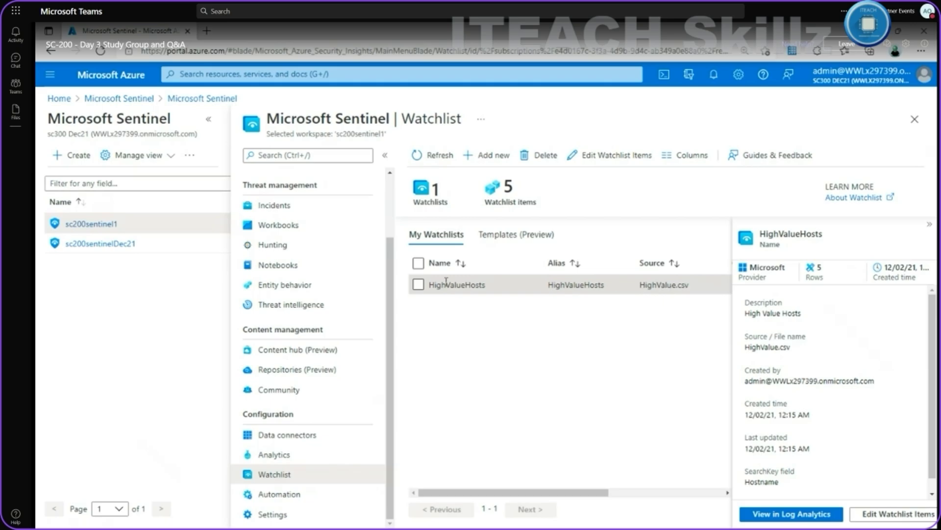
left_click(419, 285)
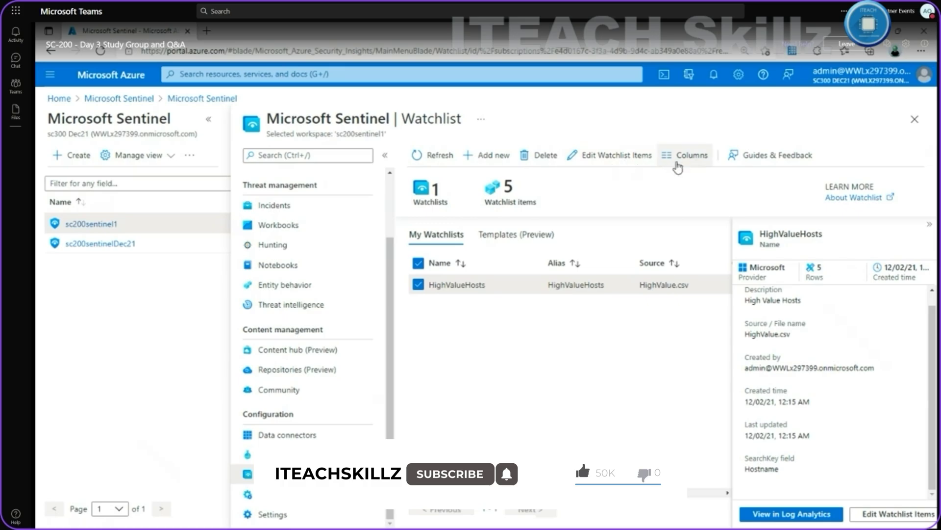
scroll(810, 365, "up", 1)
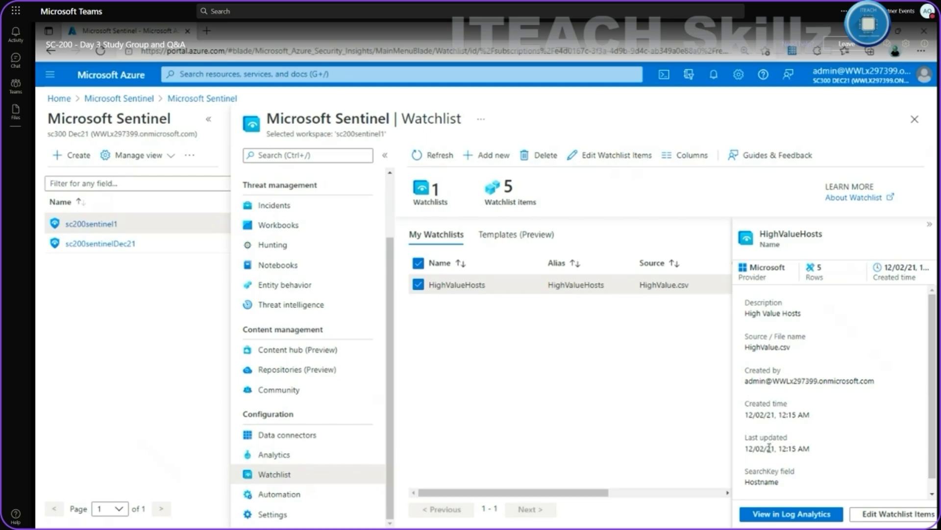
scroll(773, 444, "down", 1)
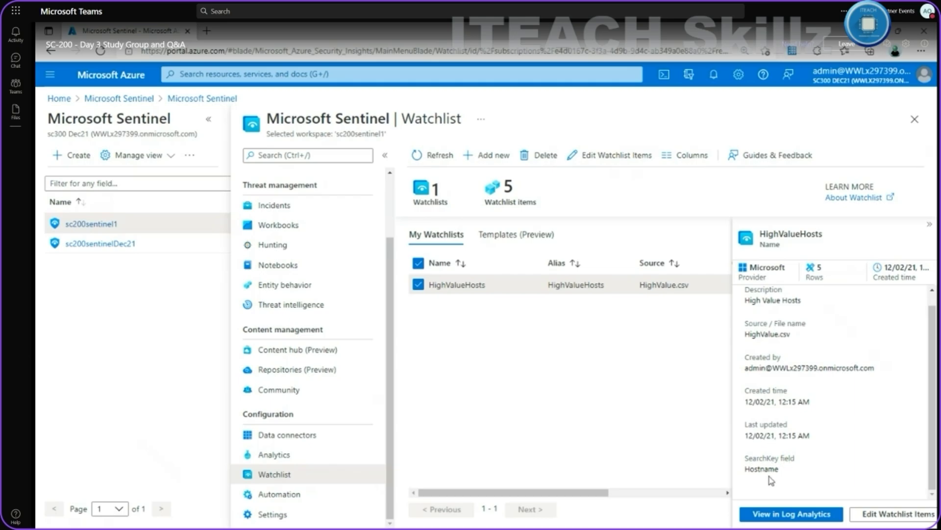
- Query _GetWatchlist('HighValueHosts') in Log Analytics and try charting the 5 returned records
left_click(808, 516)
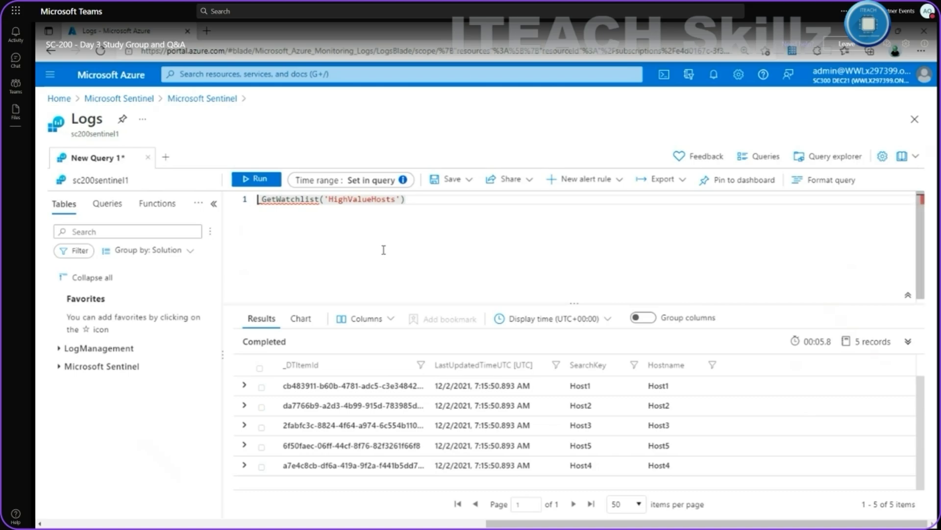
triple_click(389, 202)
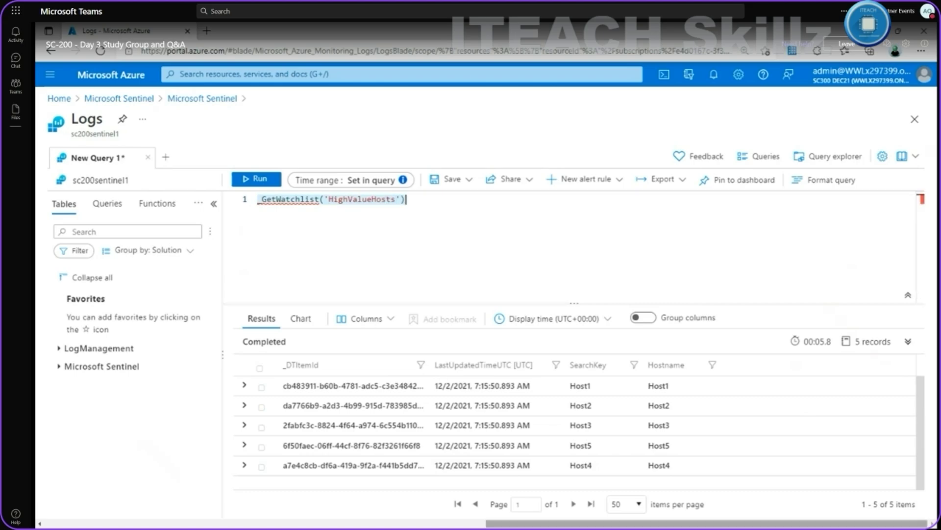
left_click(297, 320)
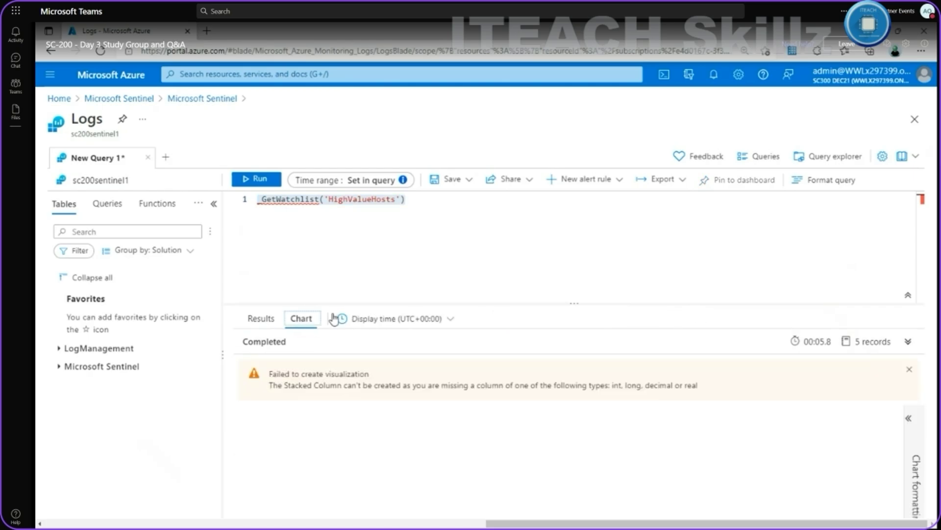
- Back on Results, hide _DTItemId and LastUpdatedTimeUTC, leaving only Hostname and SearchKey columns
left_click(253, 317)
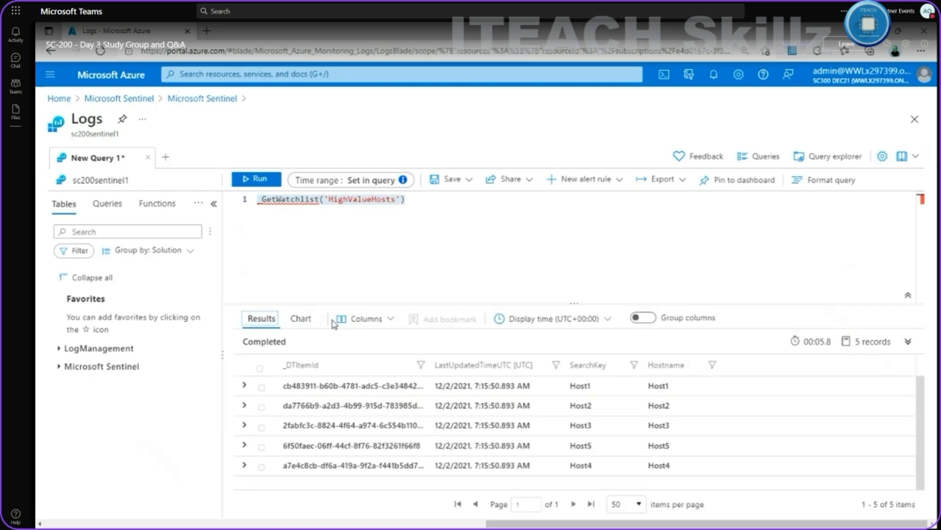
left_click(353, 321)
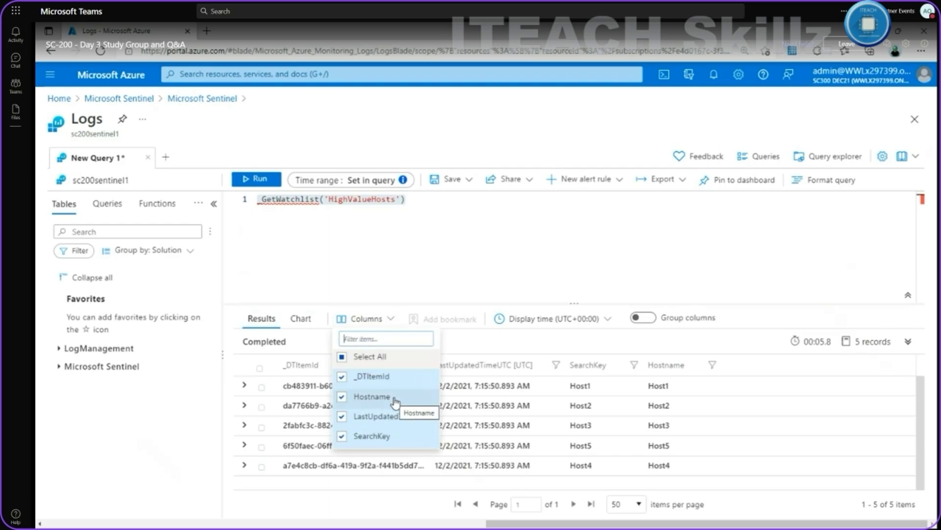
left_click(346, 377)
left_click(344, 396)
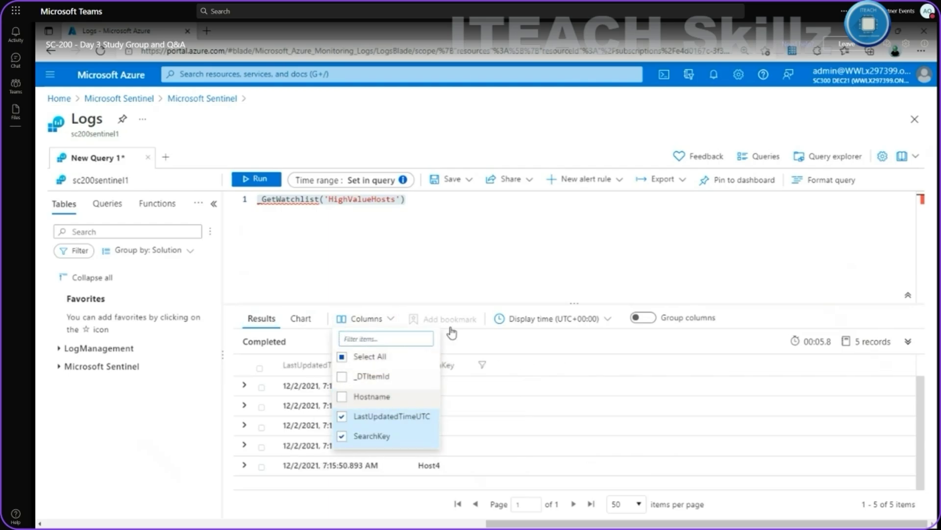
left_click(342, 397)
left_click(343, 417)
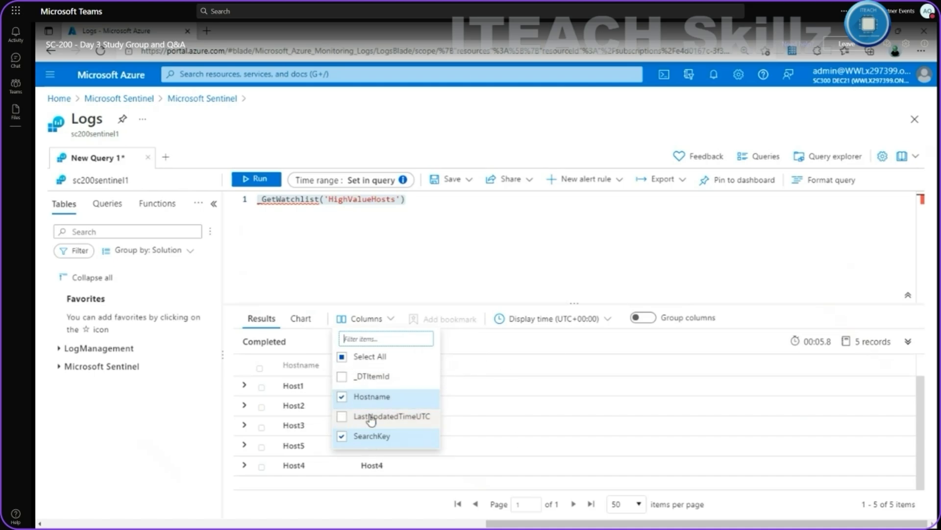
left_click(582, 255)
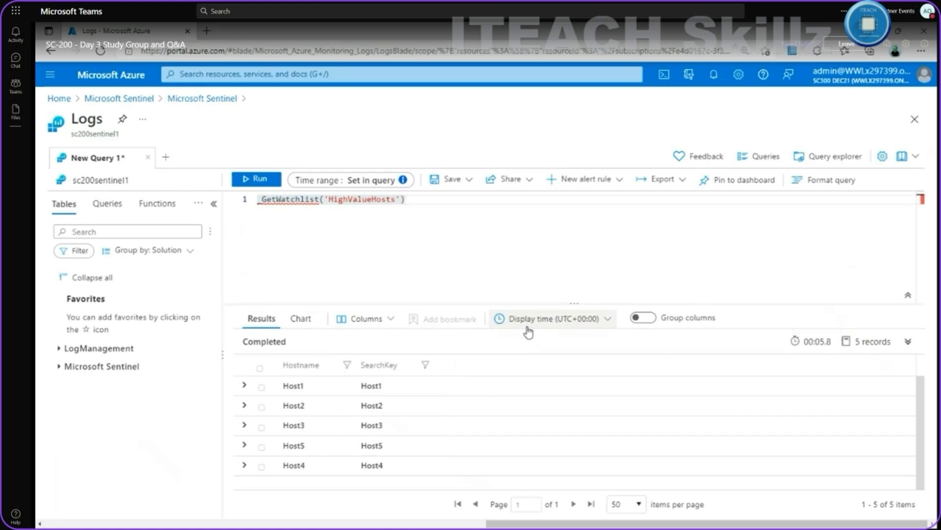